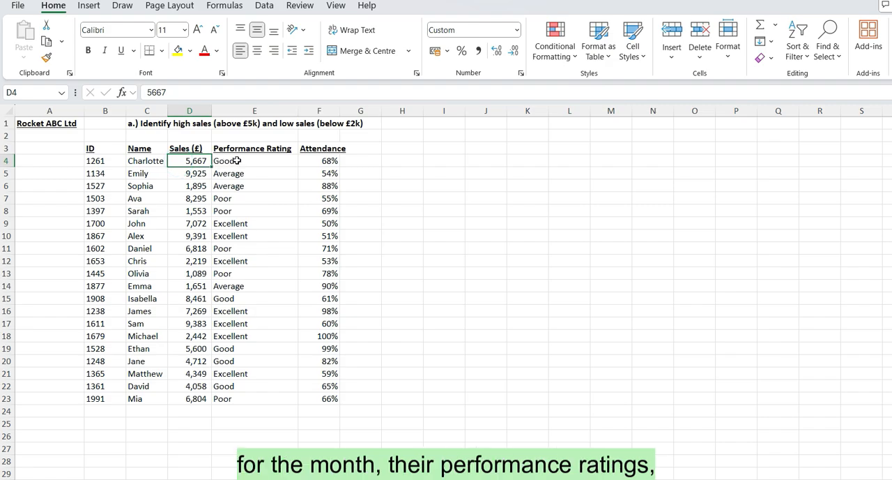
# - Widen the Attendance column slightly so that its heading fits within the column
pyautogui.click(232, 161)
pyautogui.click(327, 162)
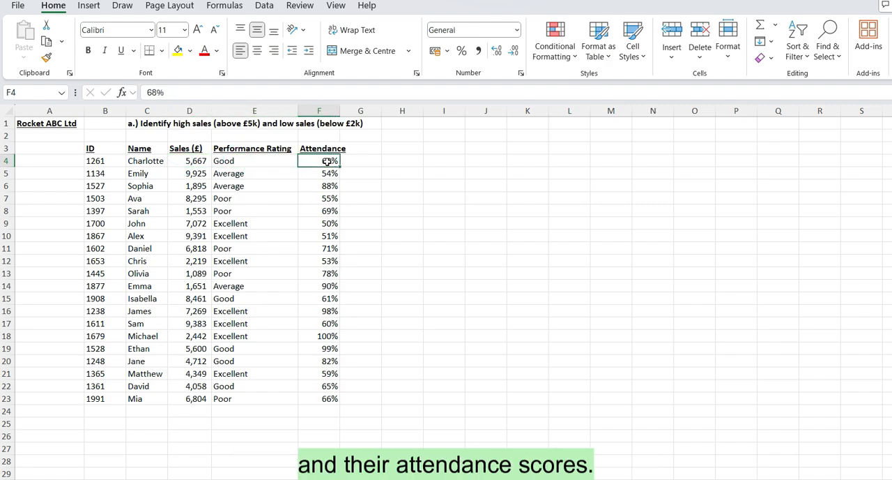
pyautogui.click(359, 111)
pyautogui.moveTo(341, 110); pyautogui.dragTo(352, 111)
pyautogui.click(401, 187)
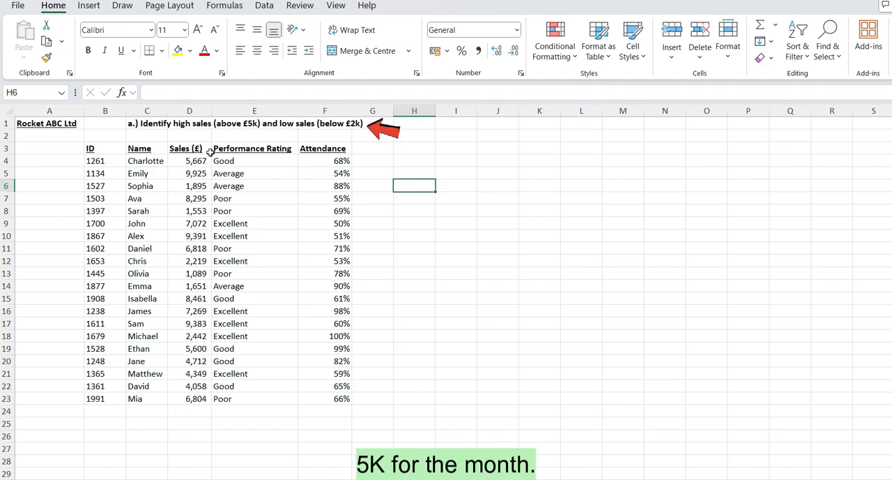
# - Add a Greater Than highlight rule to the sales figures in D4:D23 for values above 5,000, using Light Red Fill with Dark Red Text
pyautogui.moveTo(192, 161)
pyautogui.mouseDown()
pyautogui.moveTo(182, 228)
pyautogui.moveTo(188, 399)
pyautogui.mouseUp()
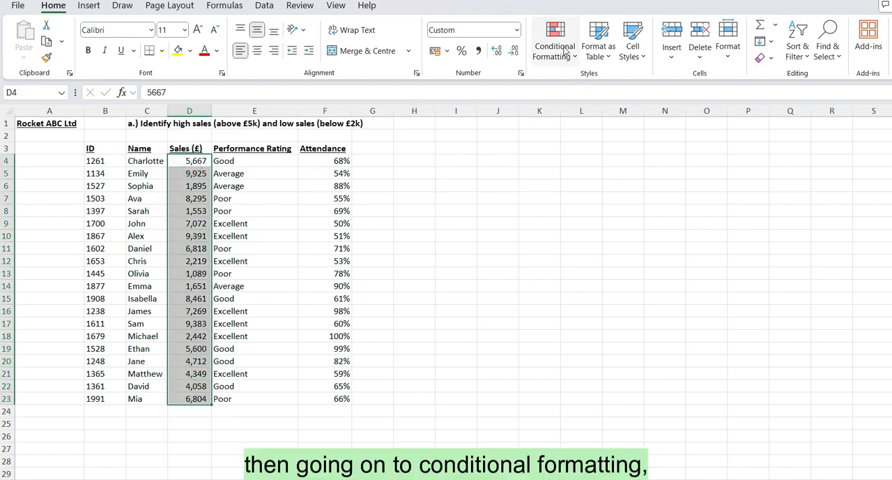
pyautogui.click(563, 55)
pyautogui.moveTo(578, 84)
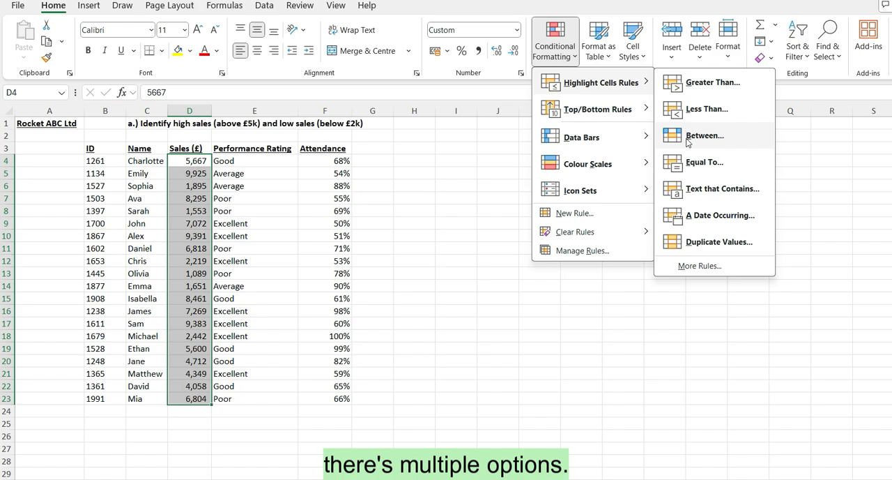
pyautogui.click(714, 82)
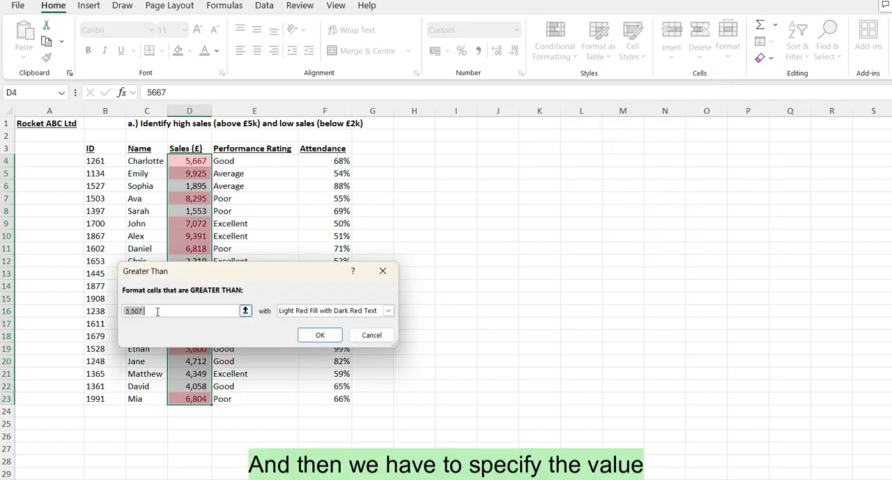
pyautogui.click(158, 311)
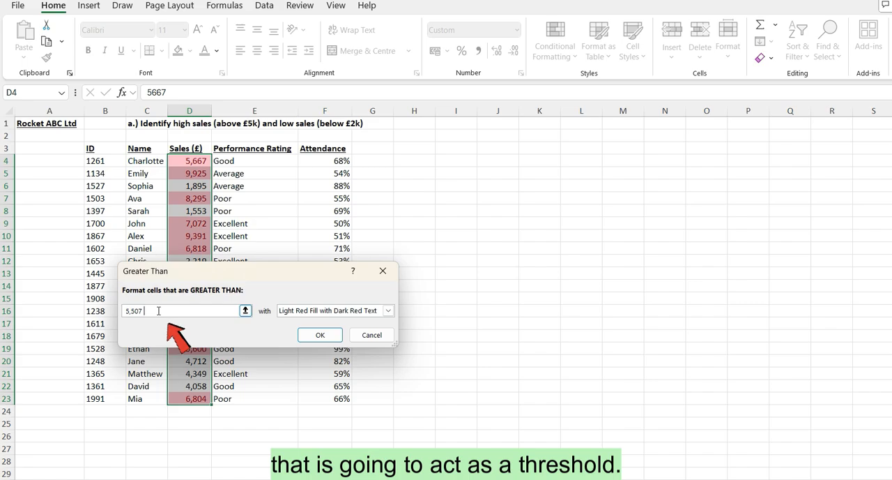
pyautogui.press('BackSpace')
pyautogui.press('BackSpace')
pyautogui.press('BackSpace')
pyautogui.write('00')
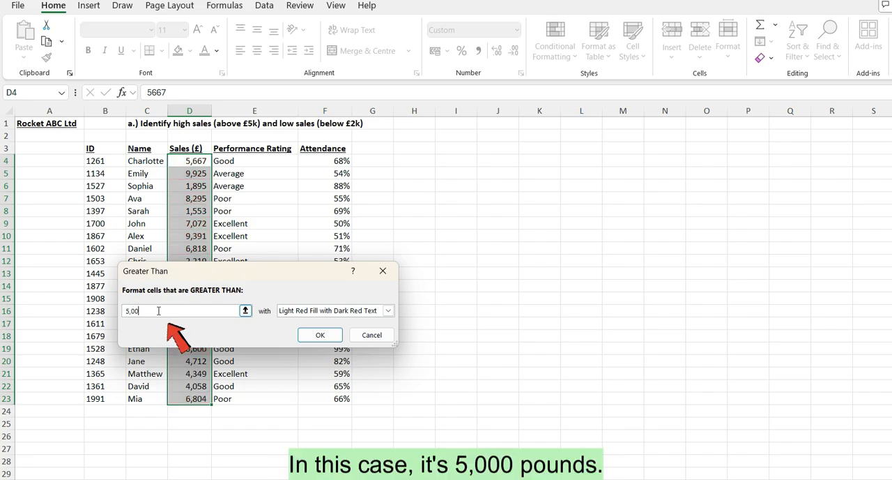
pyautogui.write('0')
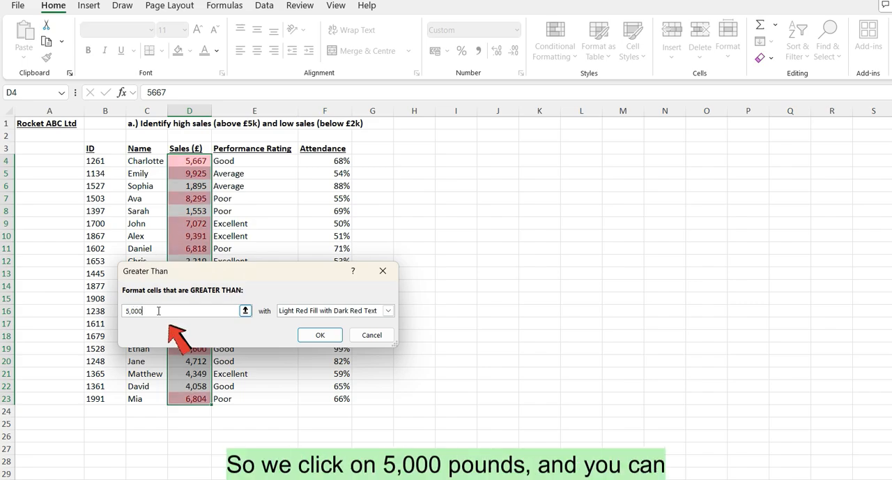
pyautogui.click(273, 293)
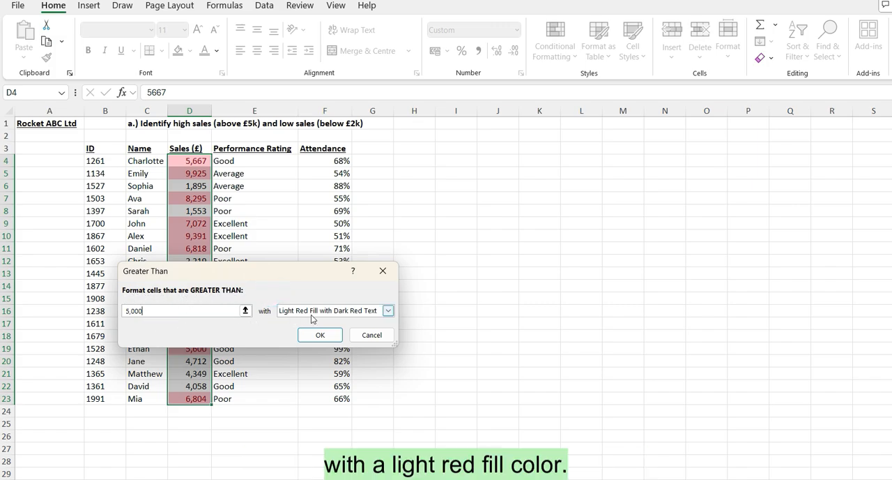
pyautogui.click(319, 334)
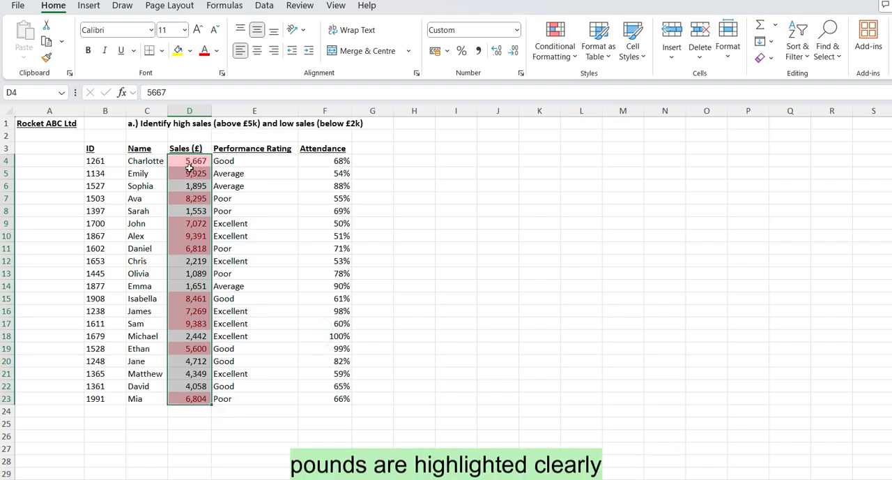
pyautogui.click(373, 312)
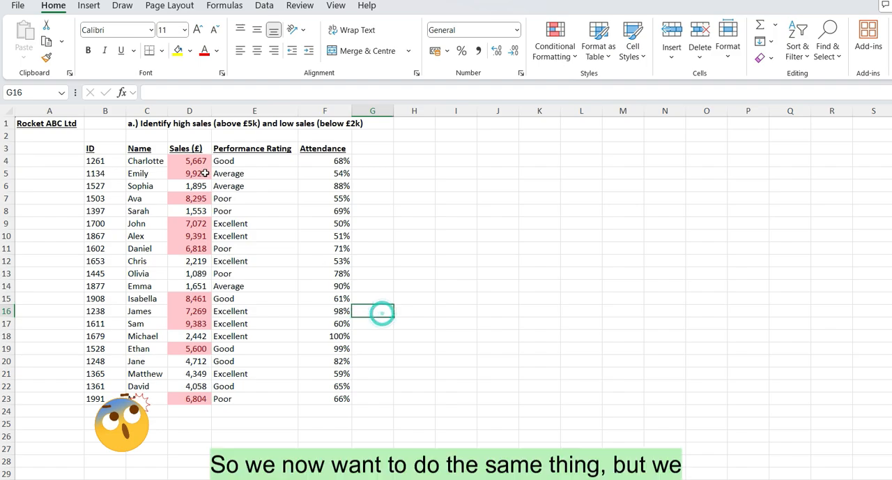
# - Add a Less Than highlight rule to D4:D23 for sales below 2,000, using Yellow Fill with Dark Yellow Text
pyautogui.moveTo(194, 161); pyautogui.dragTo(178, 398)
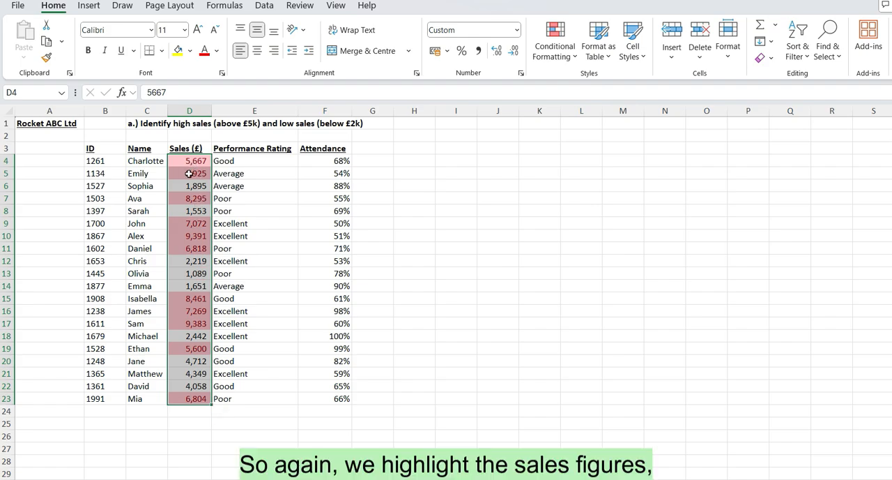
pyautogui.click(554, 49)
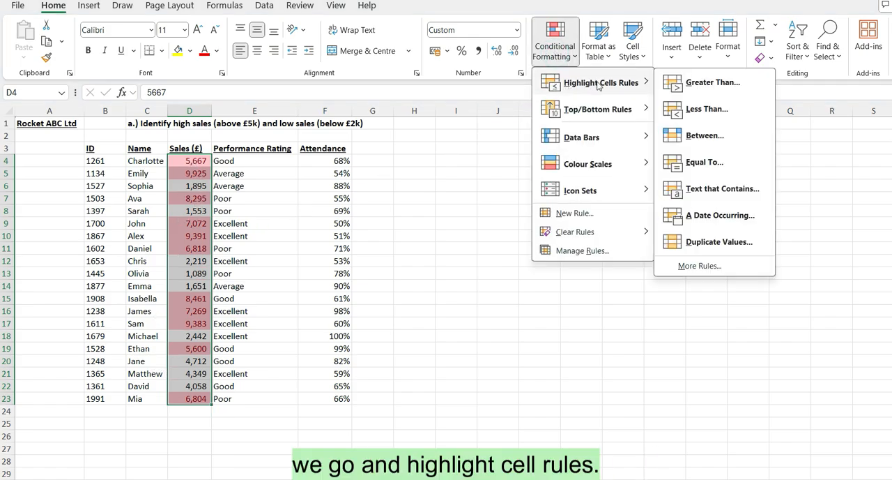
pyautogui.click(732, 110)
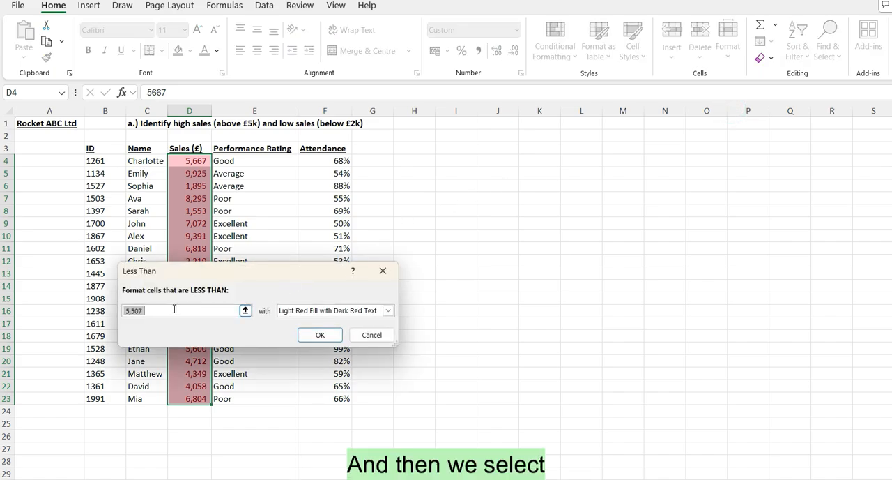
pyautogui.write('2,0')
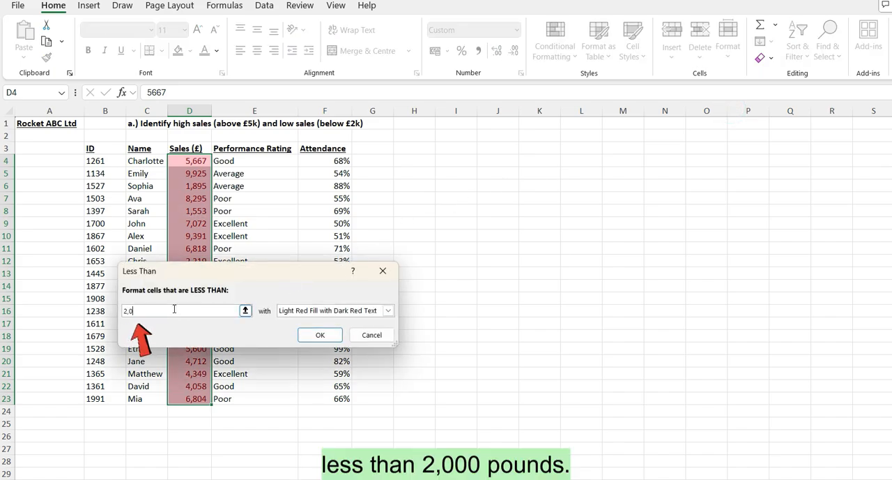
pyautogui.write('00')
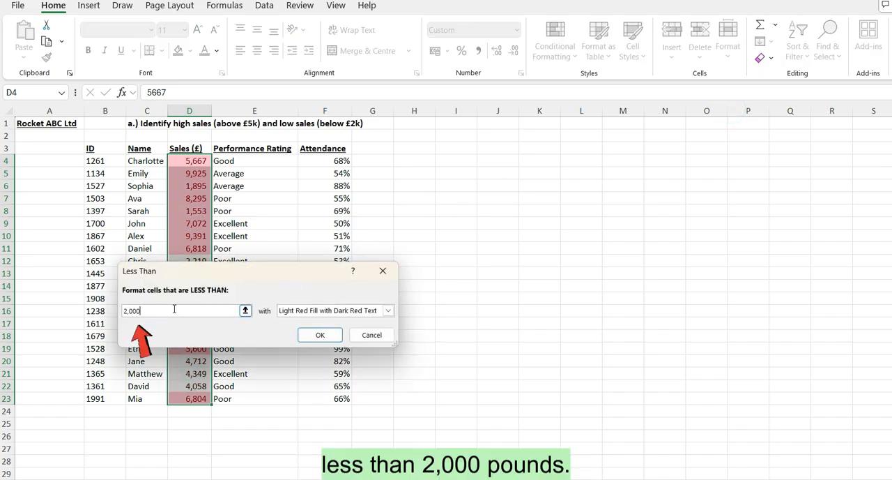
pyautogui.click(314, 311)
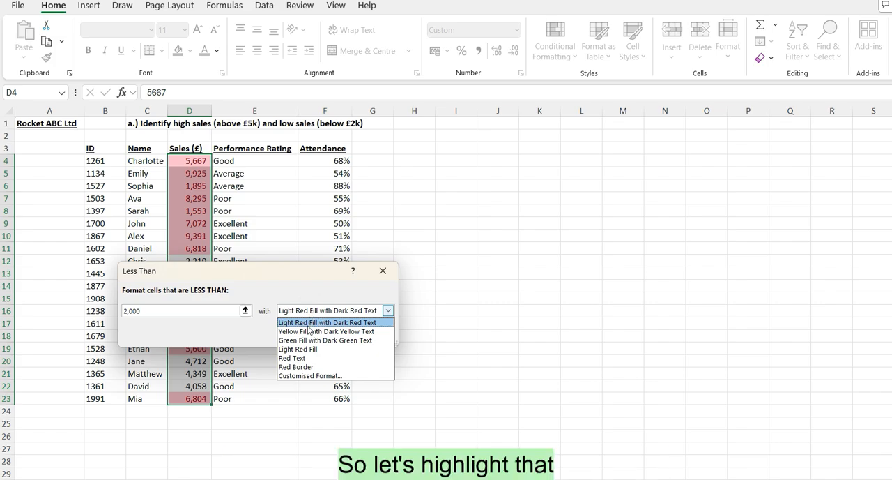
pyautogui.click(306, 333)
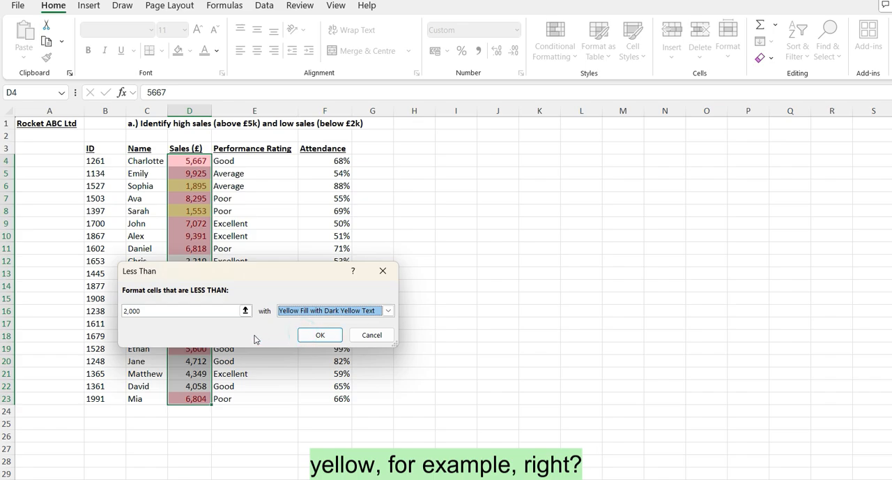
pyautogui.click(309, 336)
pyautogui.click(255, 283)
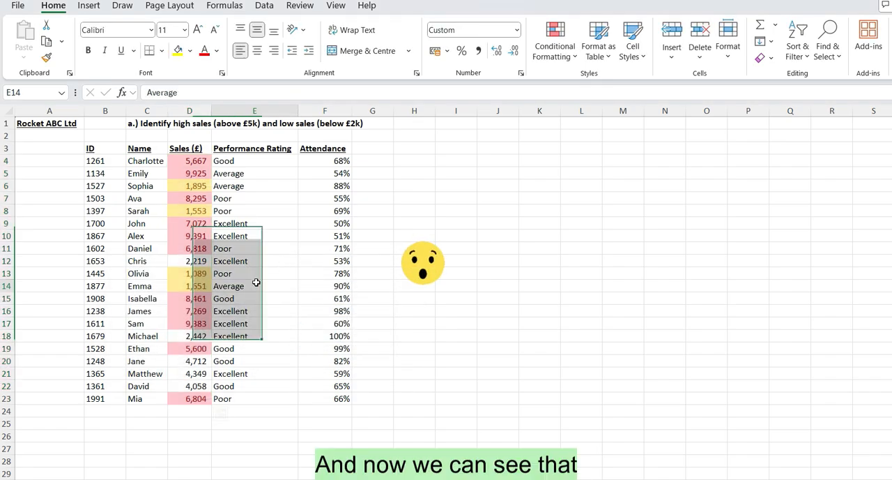
# - Review the low and high sales figures marked by the two highlight rules in the Sales column
pyautogui.click(178, 184)
pyautogui.click(180, 209)
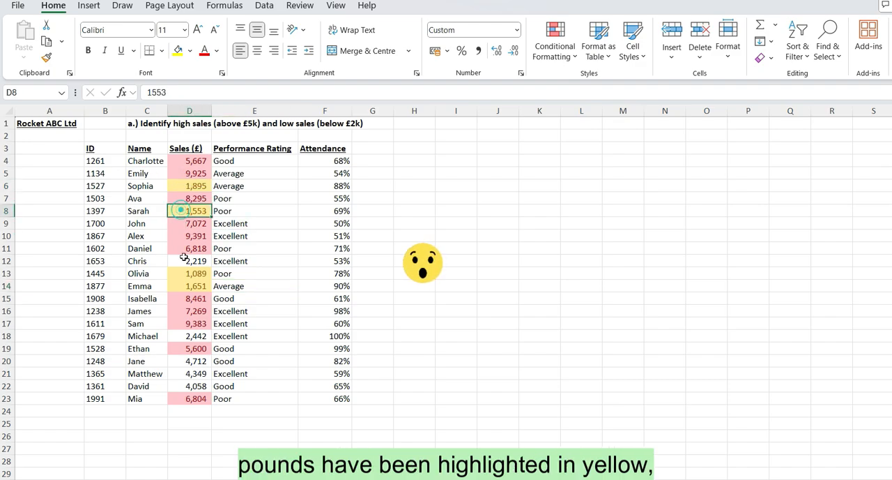
pyautogui.click(186, 277)
pyautogui.click(187, 285)
pyautogui.click(259, 286)
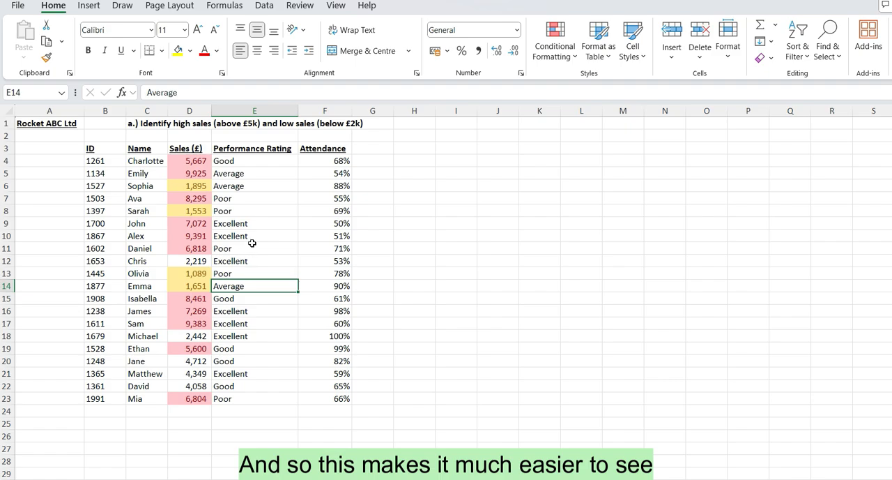
pyautogui.moveTo(195, 222); pyautogui.dragTo(193, 250)
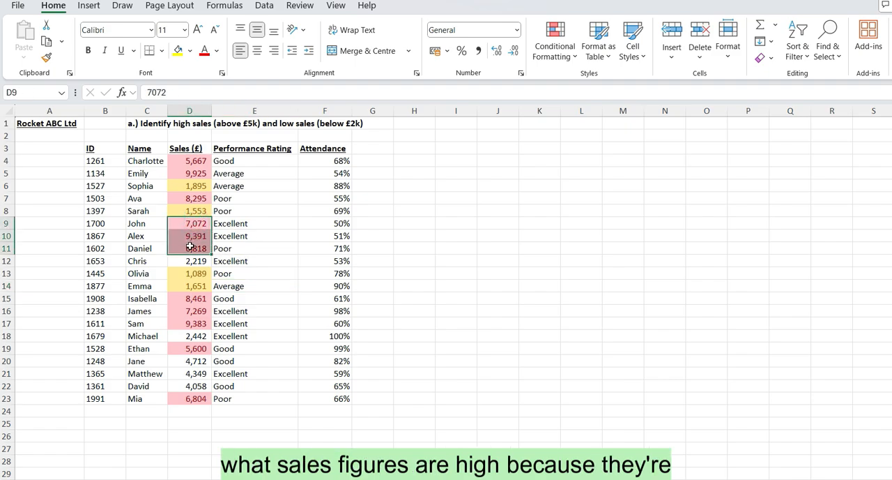
pyautogui.moveTo(247, 276); pyautogui.dragTo(251, 281)
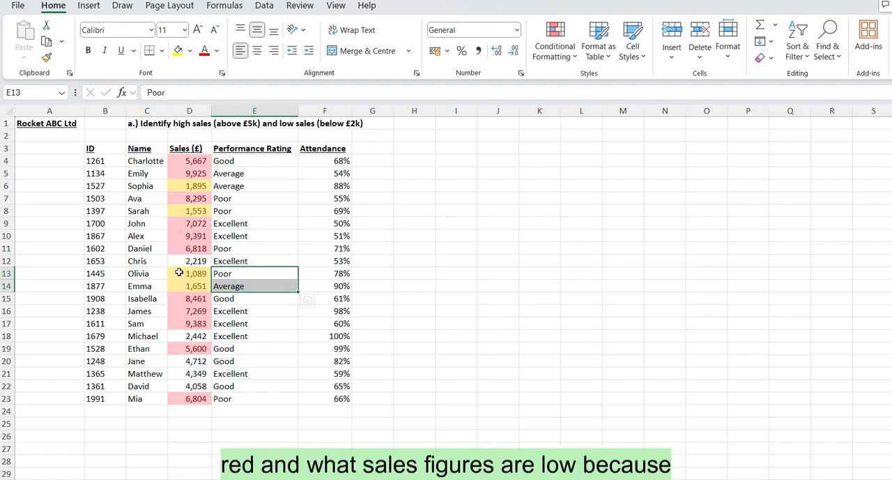
pyautogui.moveTo(181, 274); pyautogui.dragTo(183, 283)
pyautogui.click(377, 263)
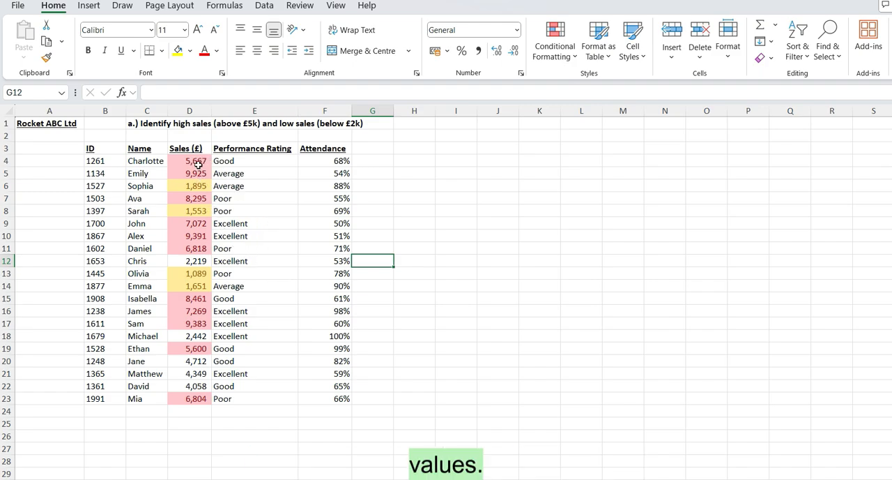
# - Add a Between highlight rule to D4:D23 for sales from 2000 to 5000, using Green Fill with Dark Green Text
pyautogui.moveTo(193, 161); pyautogui.dragTo(187, 401)
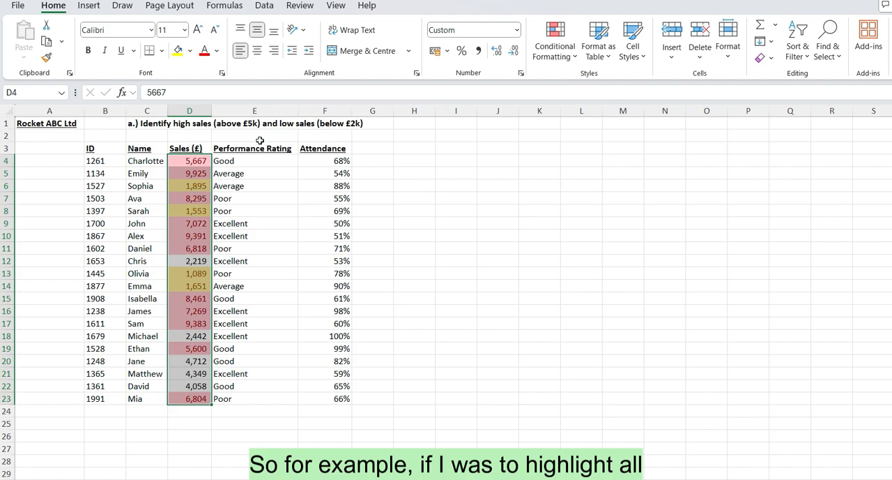
pyautogui.click(554, 54)
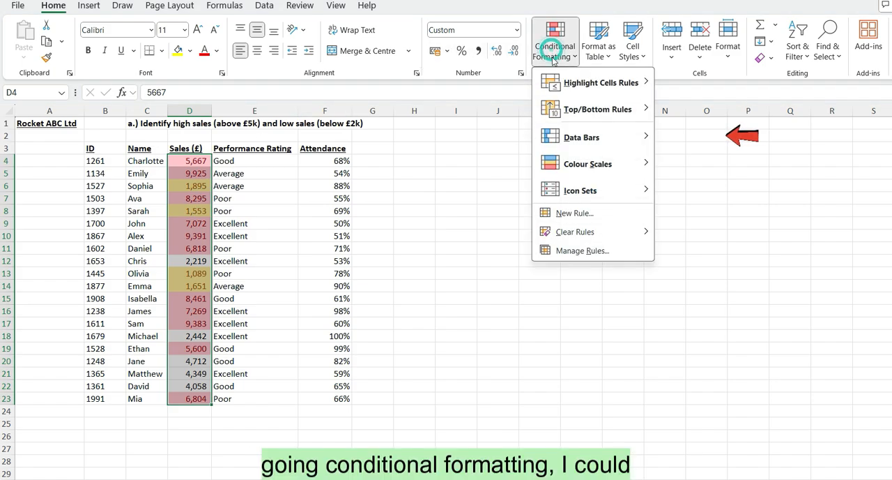
pyautogui.moveTo(614, 82)
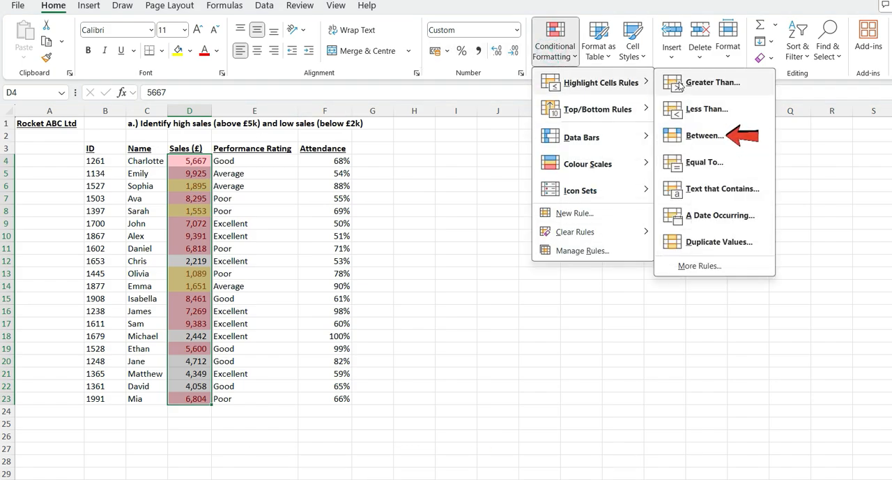
pyautogui.click(706, 137)
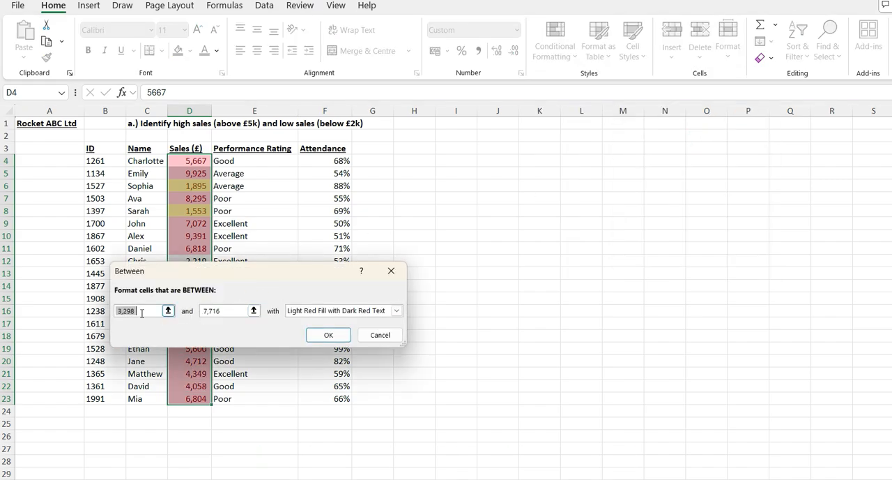
pyautogui.write('2000')
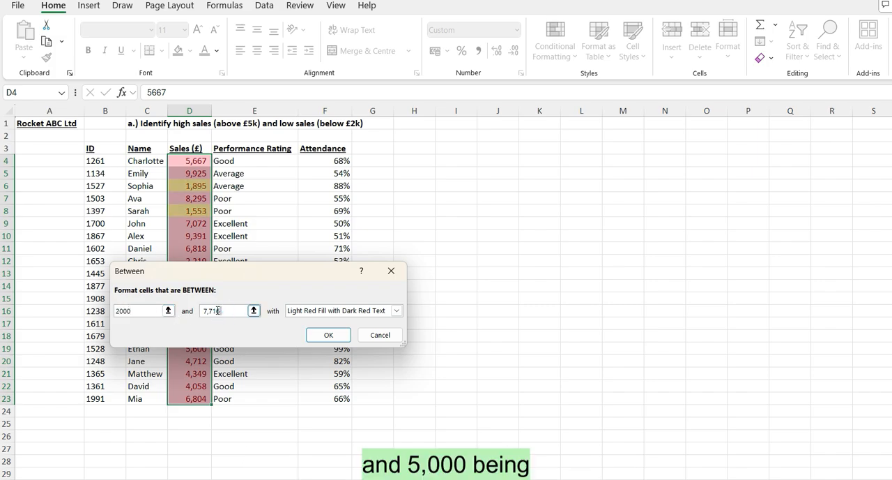
pyautogui.moveTo(223, 311); pyautogui.dragTo(204, 309)
pyautogui.write('5000')
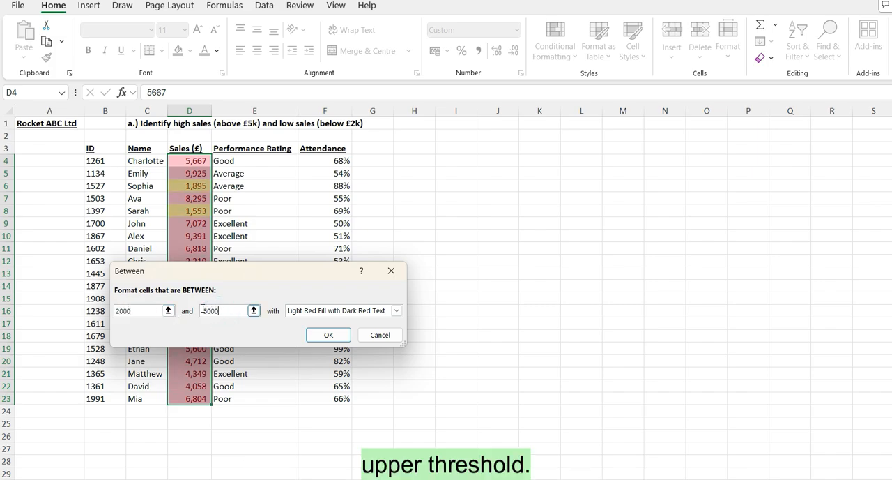
pyautogui.click(309, 312)
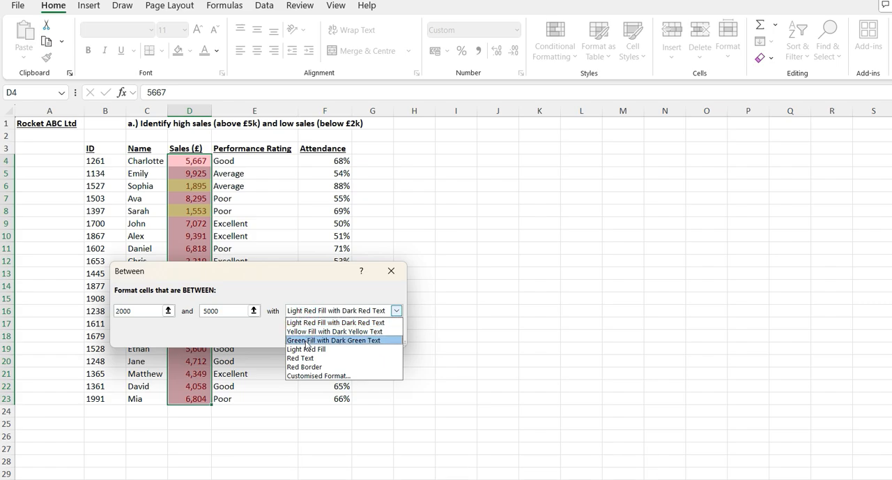
pyautogui.click(306, 341)
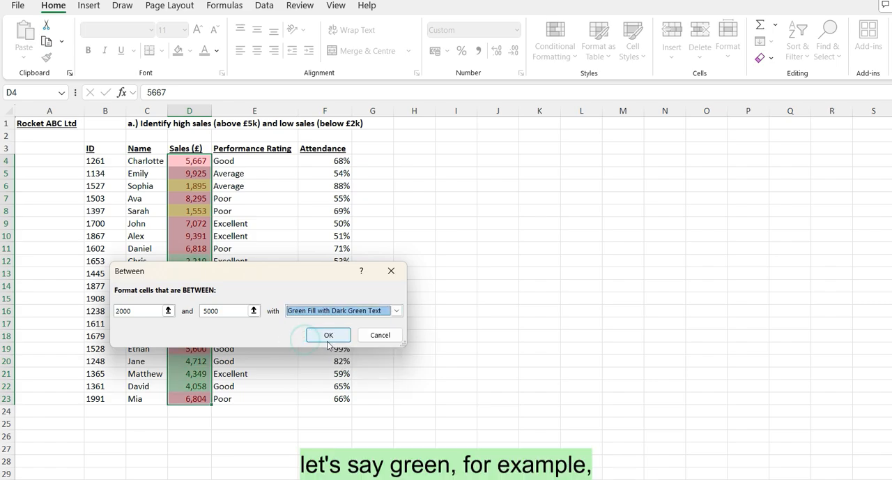
pyautogui.click(328, 336)
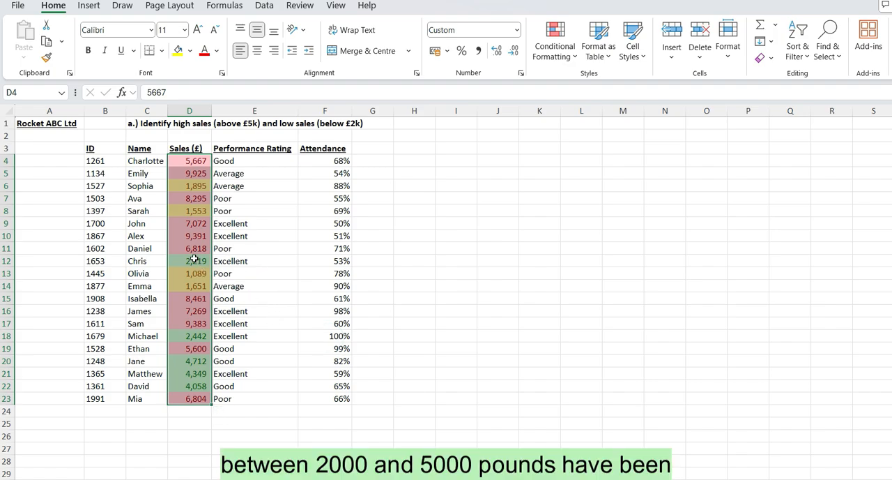
pyautogui.click(309, 272)
pyautogui.click(444, 266)
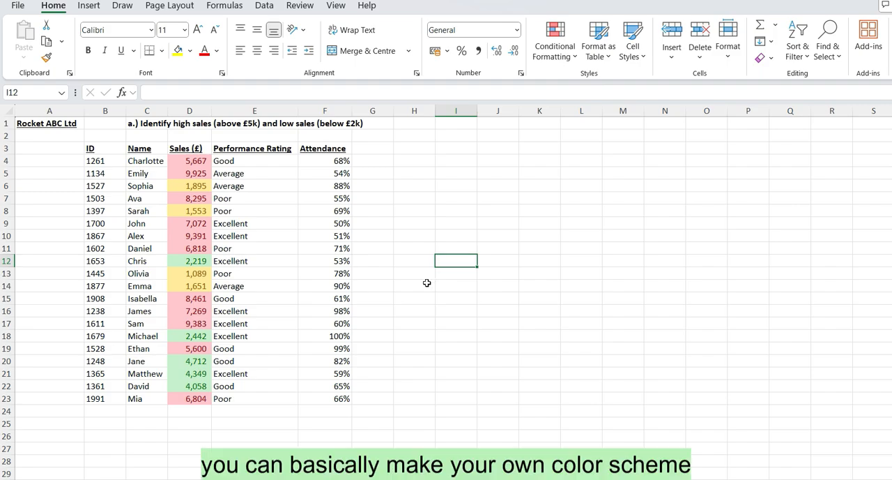